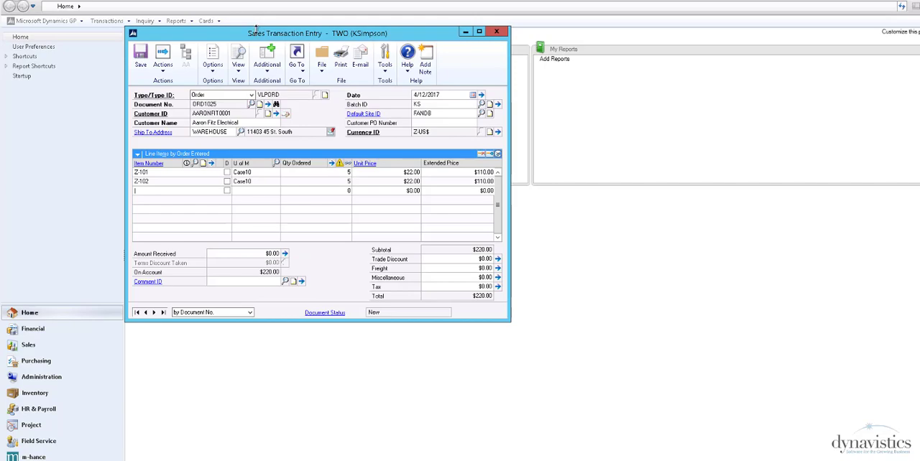
Step: Open the order's delivery details and review the gold and silver service level definitions
click(267, 66)
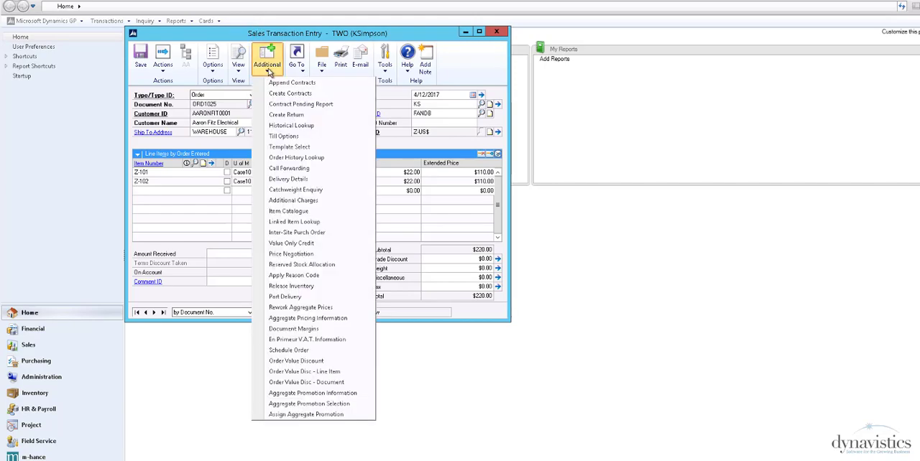
click(287, 179)
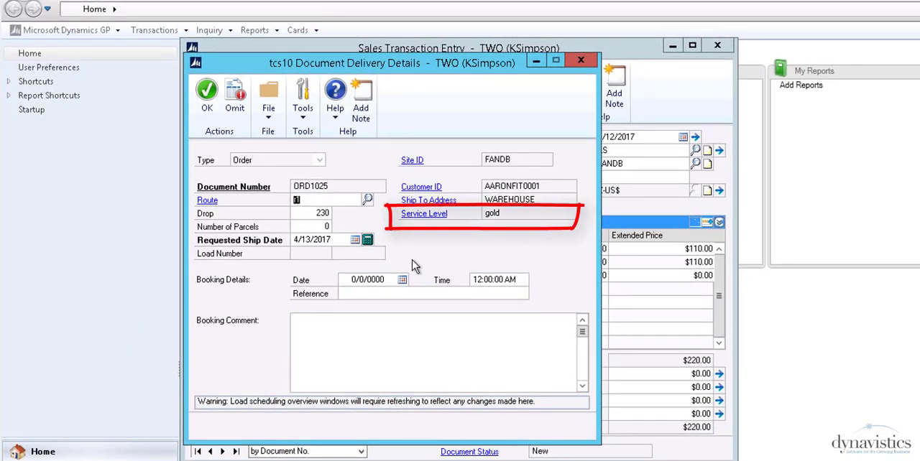
click(413, 216)
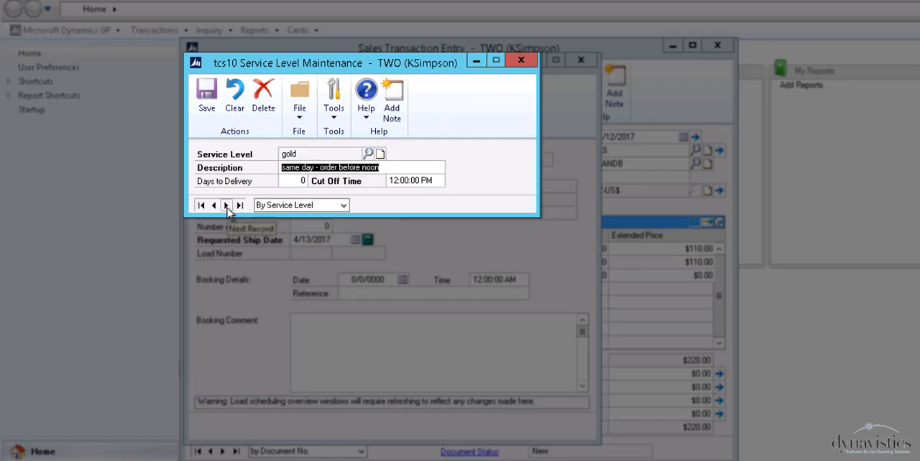
click(227, 206)
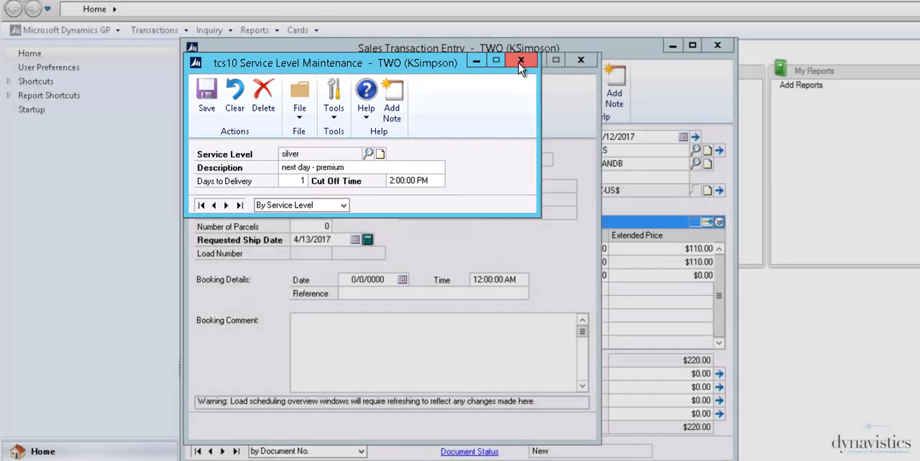
click(520, 60)
Step: Open the load scheduling settings of the customer's ship-to address and review the route and drop for successive delivery days
click(442, 201)
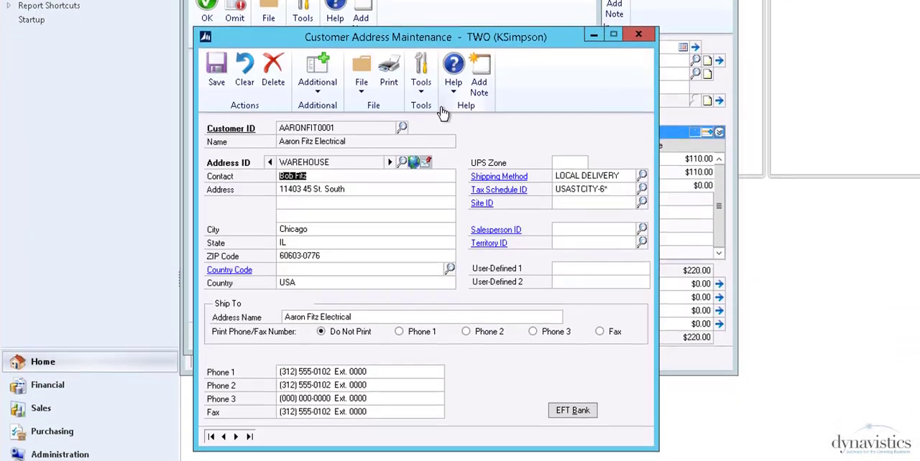
click(330, 85)
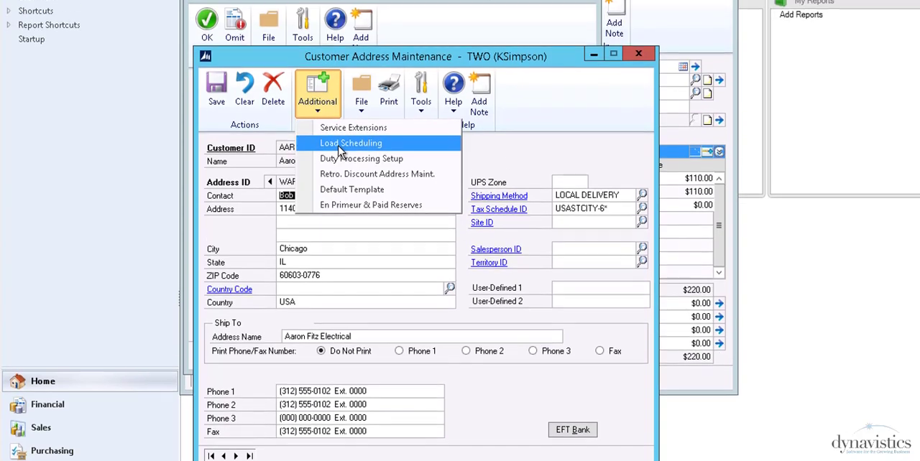
click(343, 113)
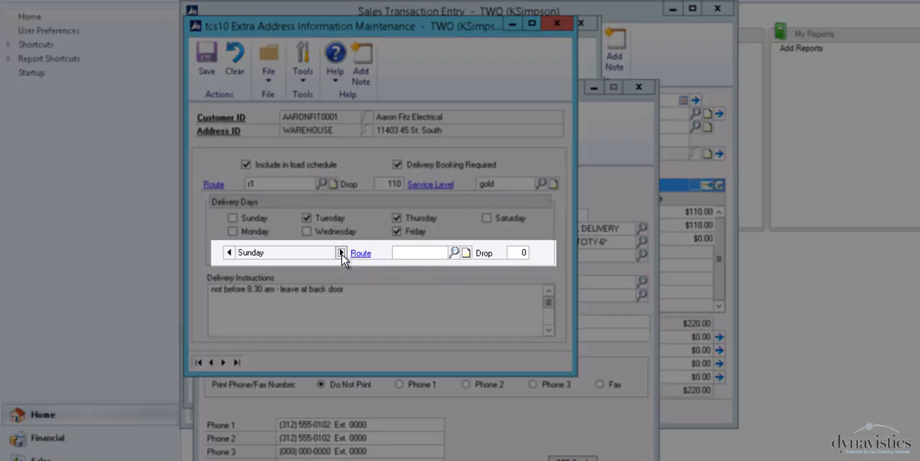
click(341, 253)
click(342, 253)
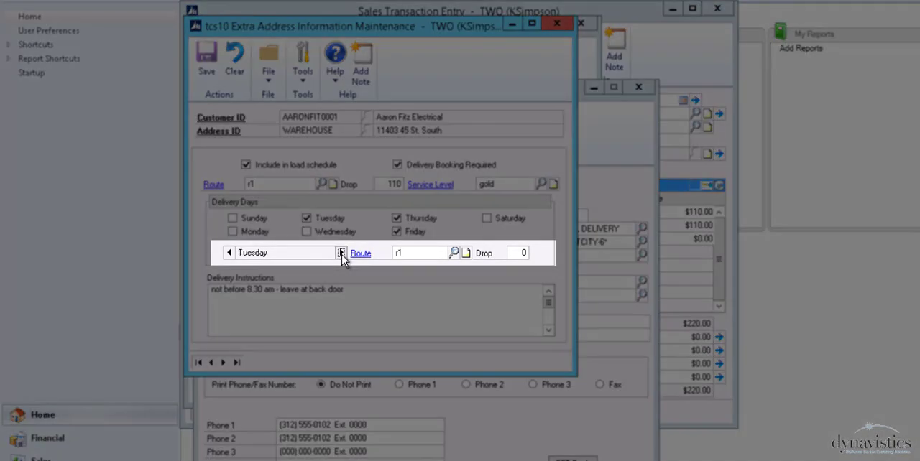
click(341, 253)
click(342, 253)
click(341, 253)
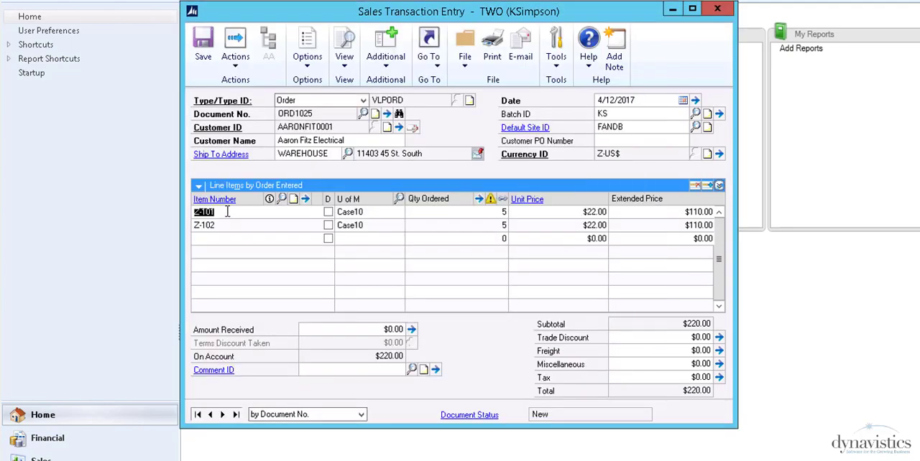
Step: Open the item record for Z-101 from the order line and review its load scheduling volumes and weights per unit of measure
click(227, 204)
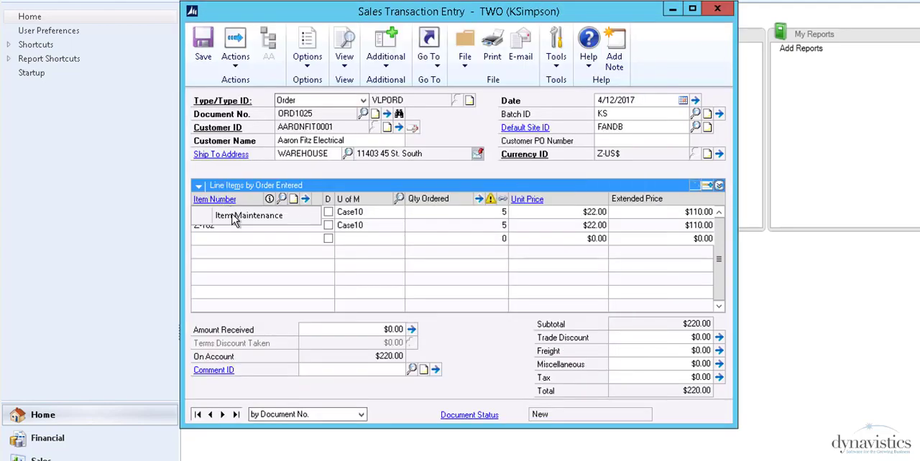
click(233, 215)
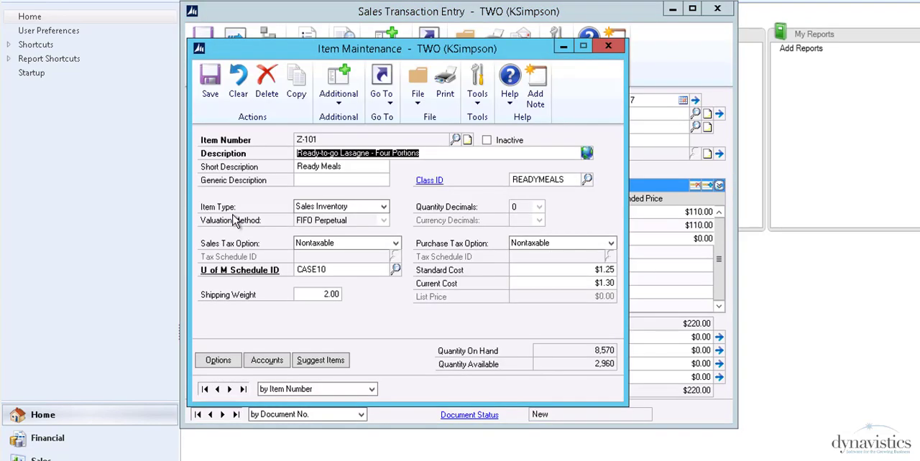
click(335, 77)
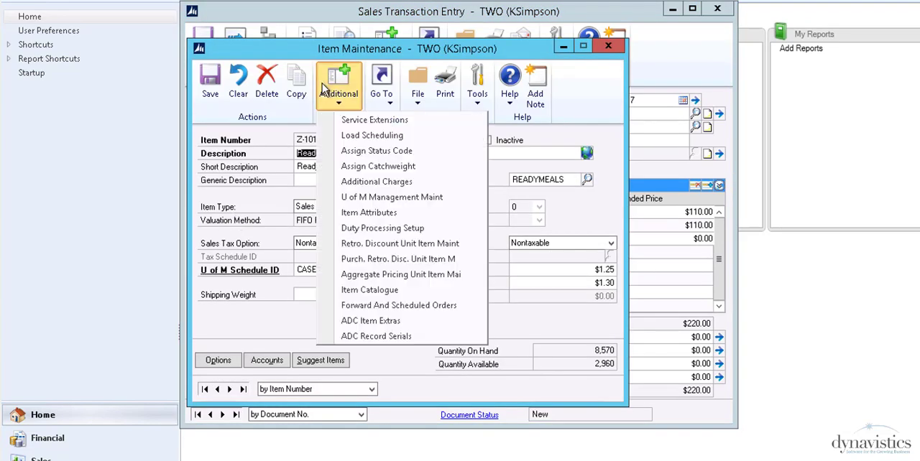
click(371, 136)
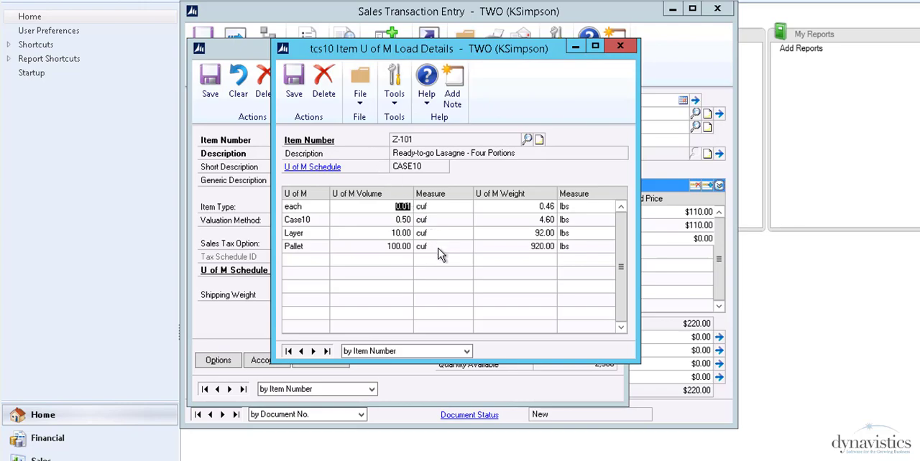
click(505, 248)
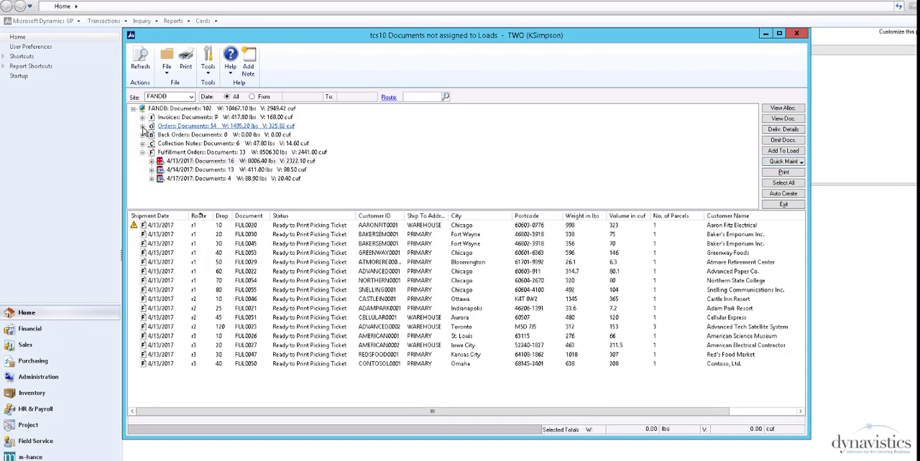
Step: Review the unassigned orders and the 4/13/2017 collection notes, ending on the 4/13/2017 fulfillment orders
click(142, 126)
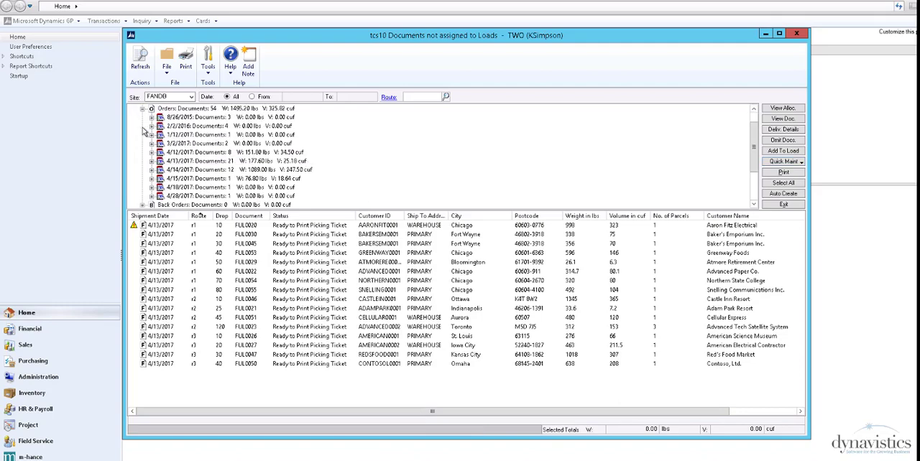
click(143, 109)
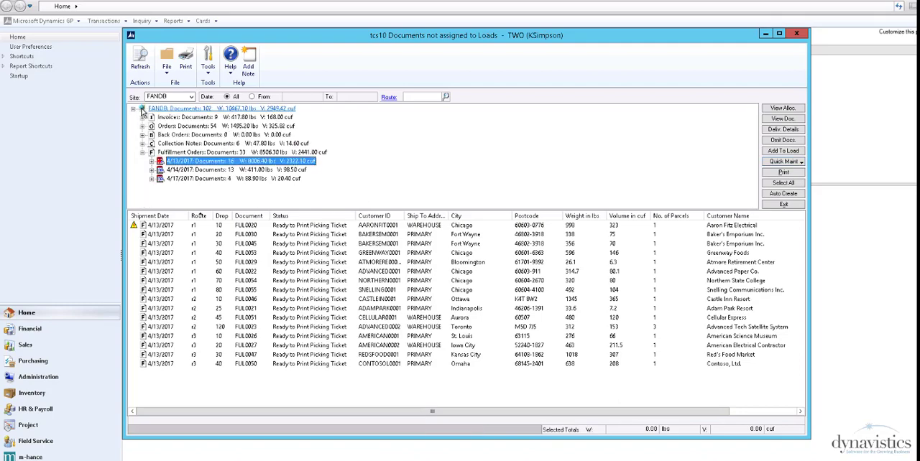
click(143, 144)
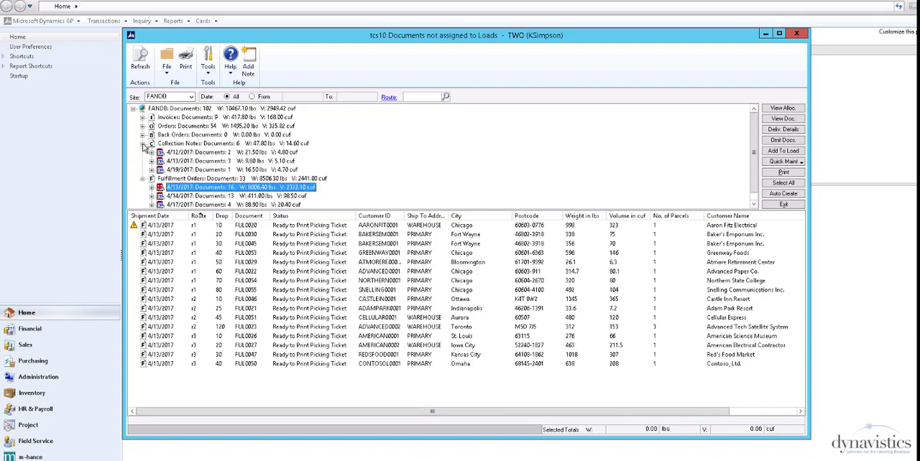
click(209, 161)
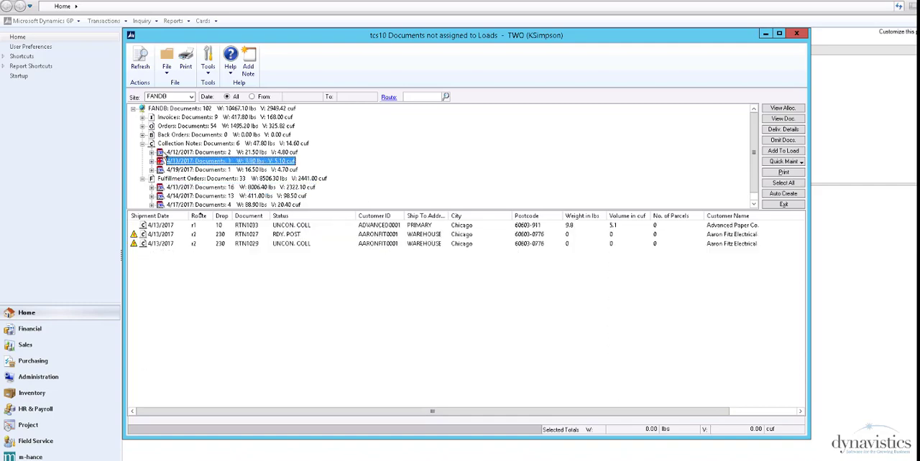
click(143, 144)
click(202, 162)
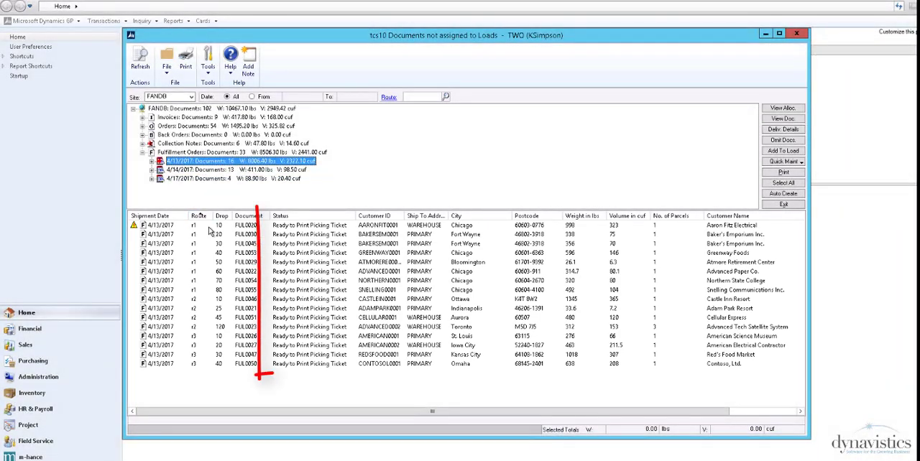
Step: Book delivery of the route r1, drop 10 document for 4/13/2017 at 10:00 AM with a reference and comment, and view its line items
click(283, 228)
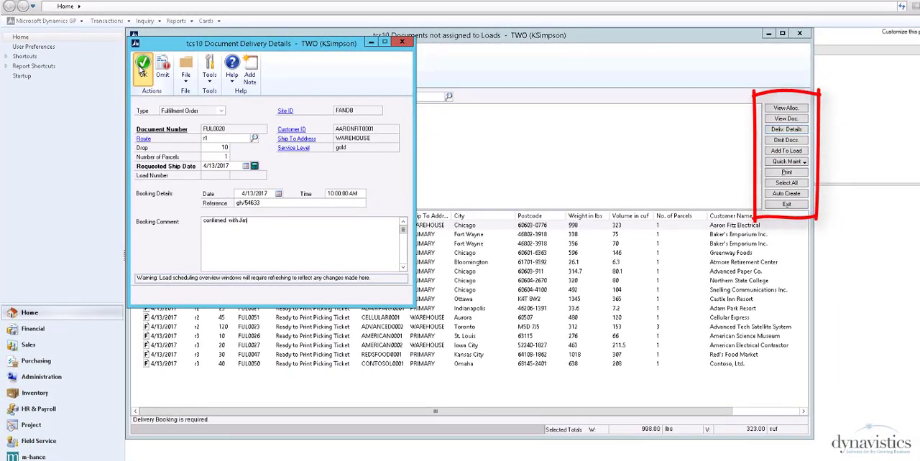
click(143, 69)
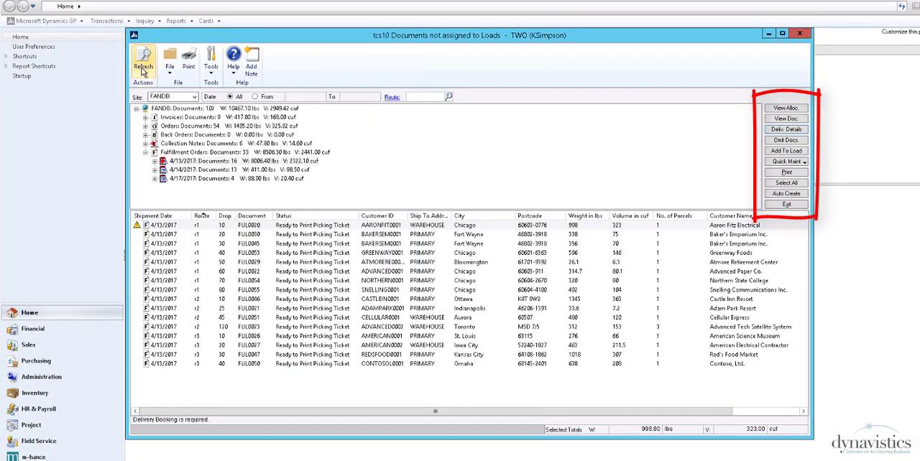
click(785, 118)
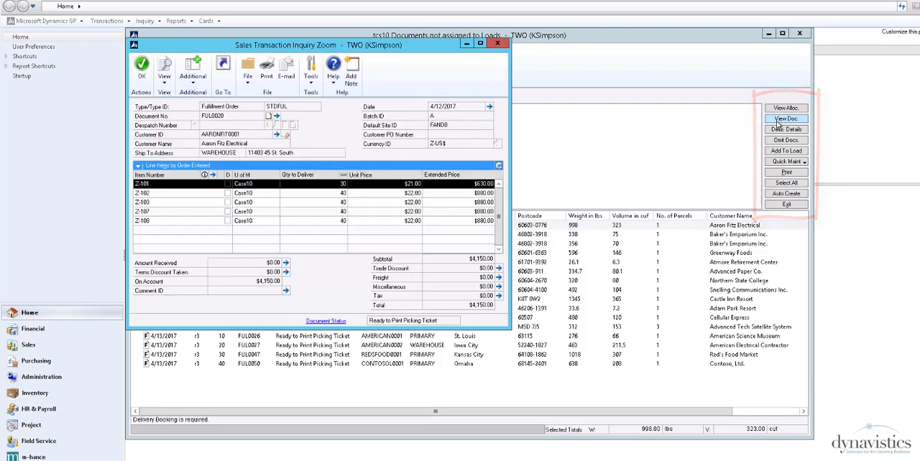
click(498, 43)
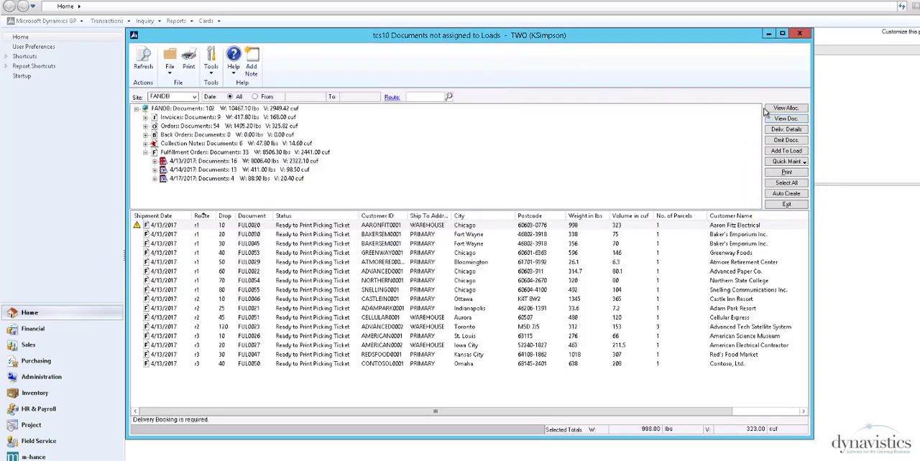
Step: Review the routes and drops of the fulfillment orders in quick maintenance by document and accept the list
click(782, 161)
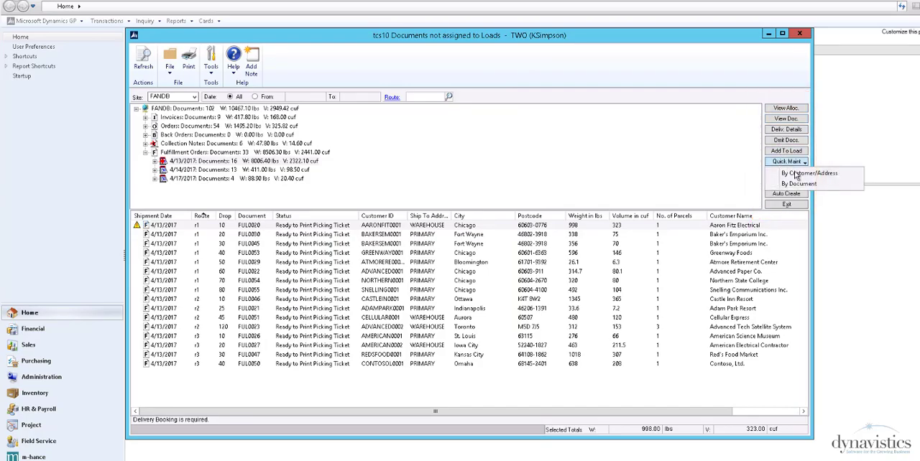
click(799, 183)
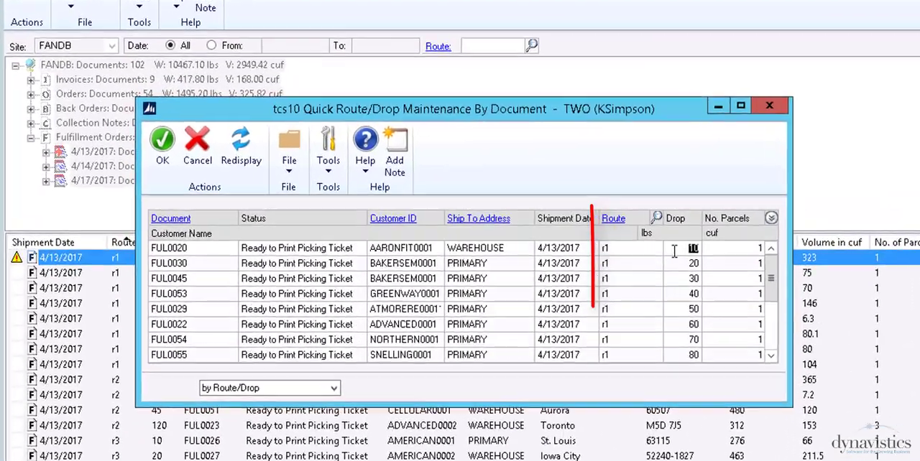
key(Tab)
key(Tab)
key(Tab)
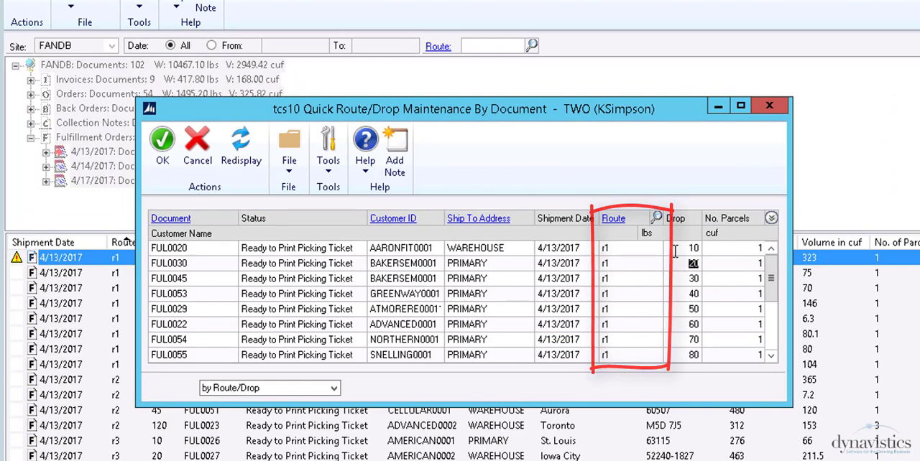
key(Tab)
key(Tab)
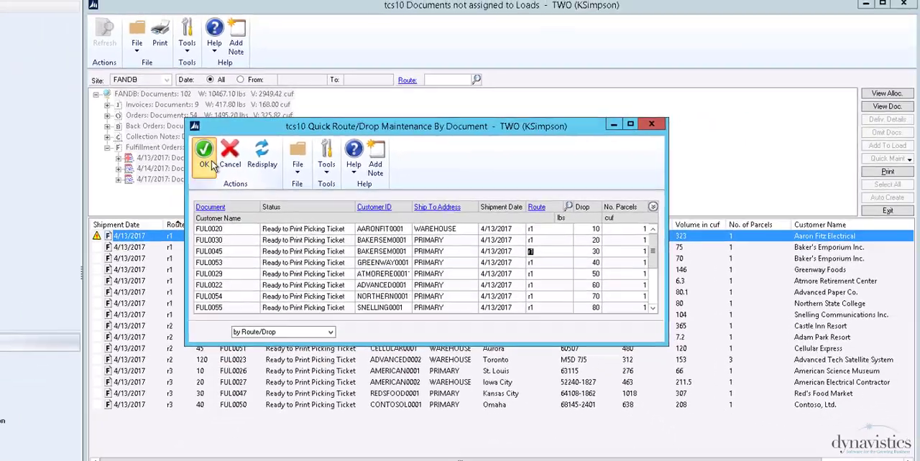
click(162, 154)
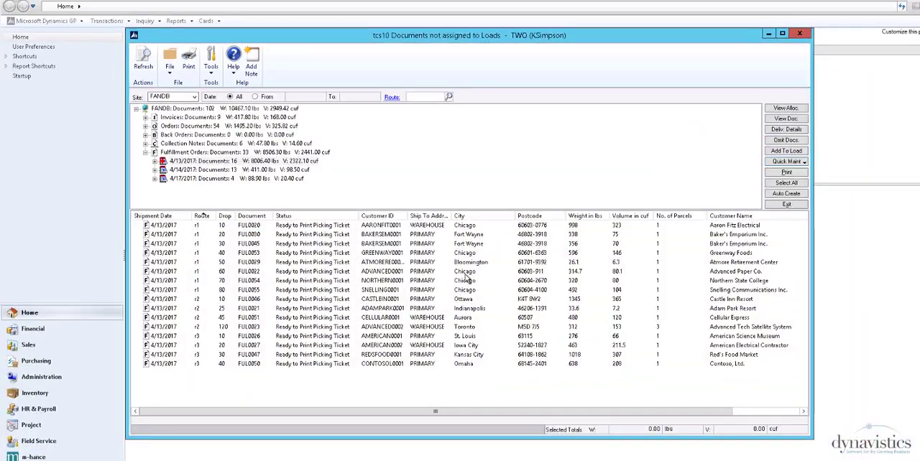
Step: Select the route r1 documents at drops 10, 30, 40 and 50 and start a load for them using the next load number
click(465, 280)
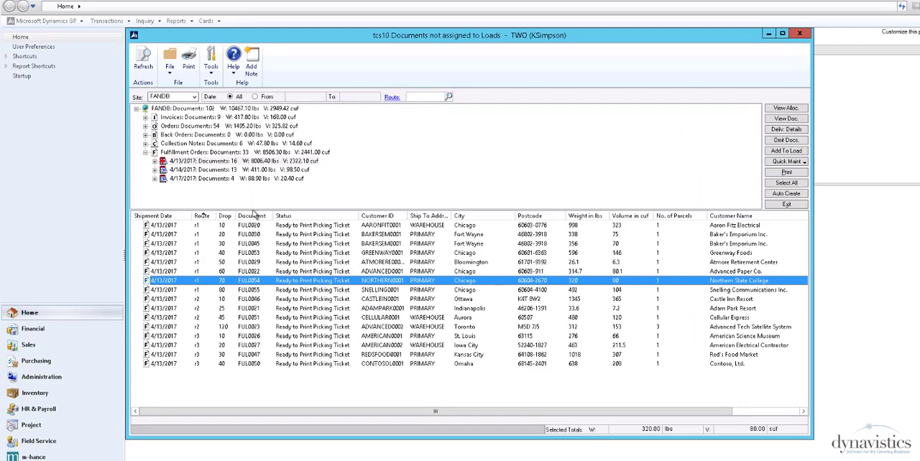
click(199, 227)
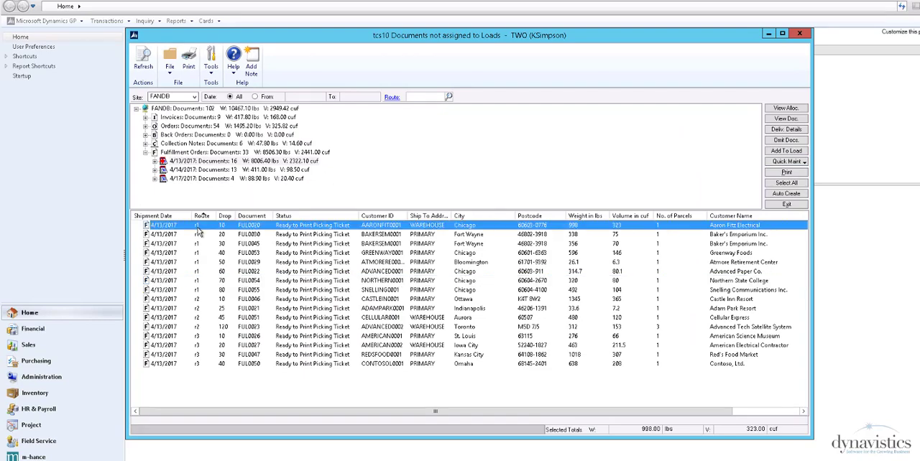
ctrl+click(198, 244)
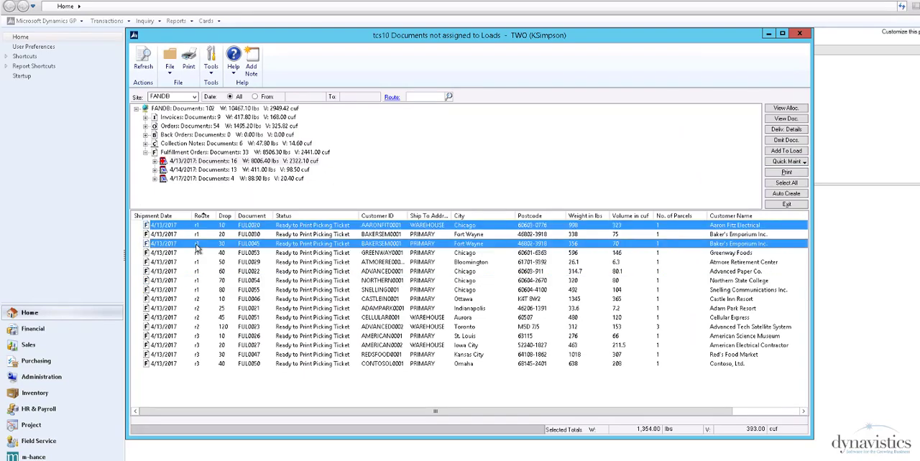
ctrl+click(198, 253)
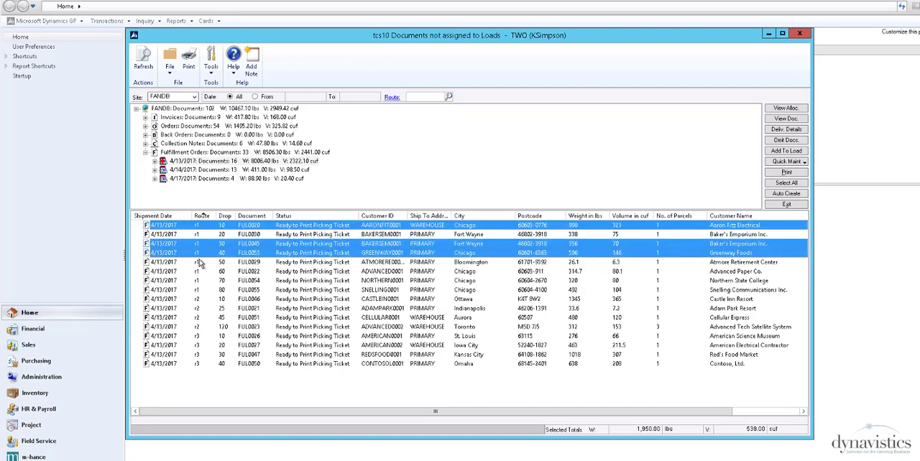
ctrl+click(200, 263)
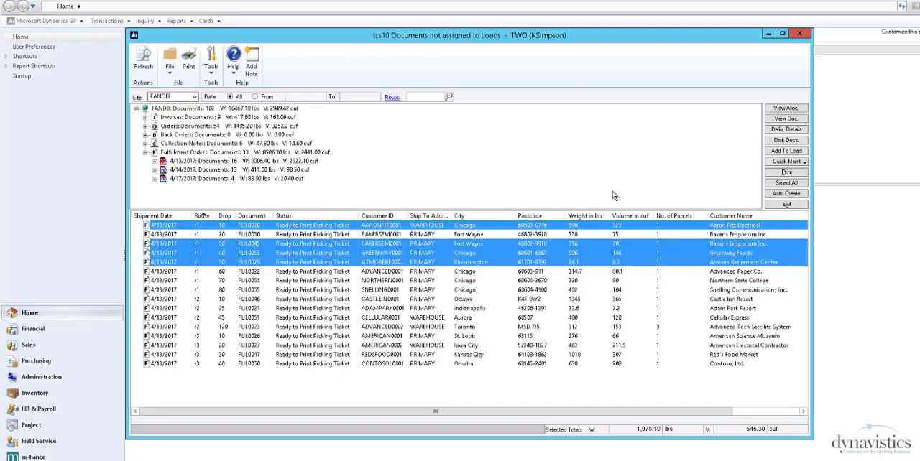
click(786, 151)
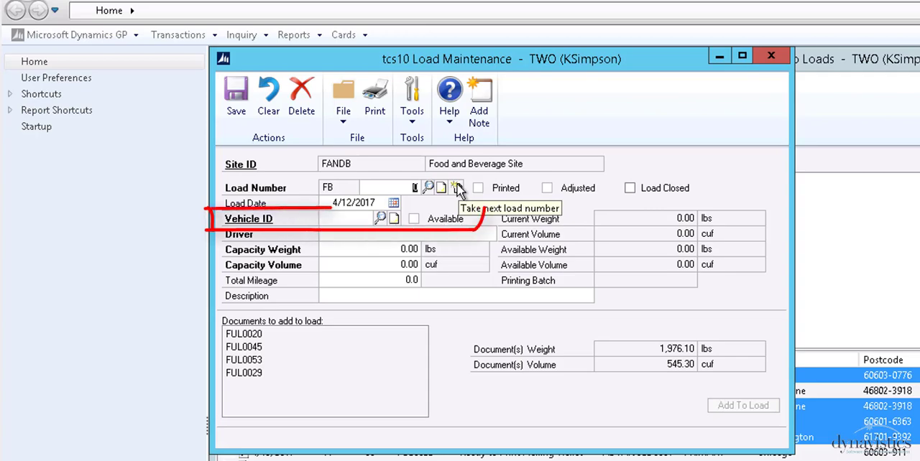
click(456, 187)
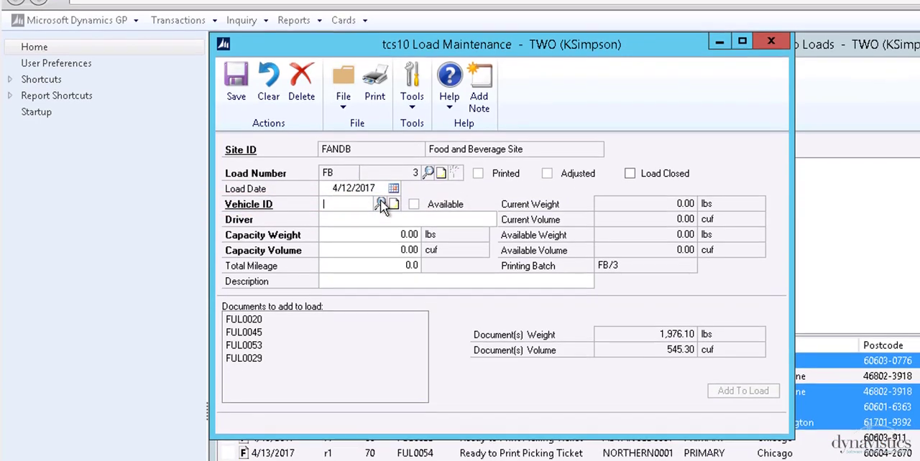
Step: Assign vehicle TRUCK 1 to the load, check its vehicle record, and add the four listed documents to the load
click(379, 218)
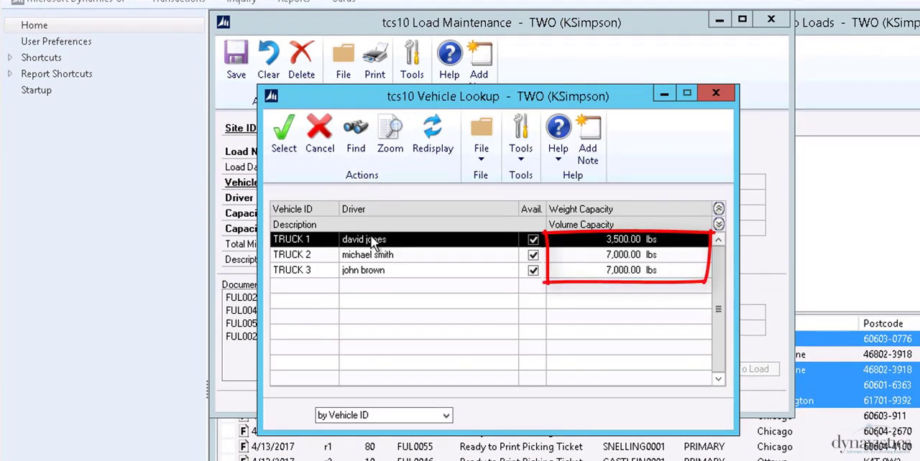
double_click(365, 241)
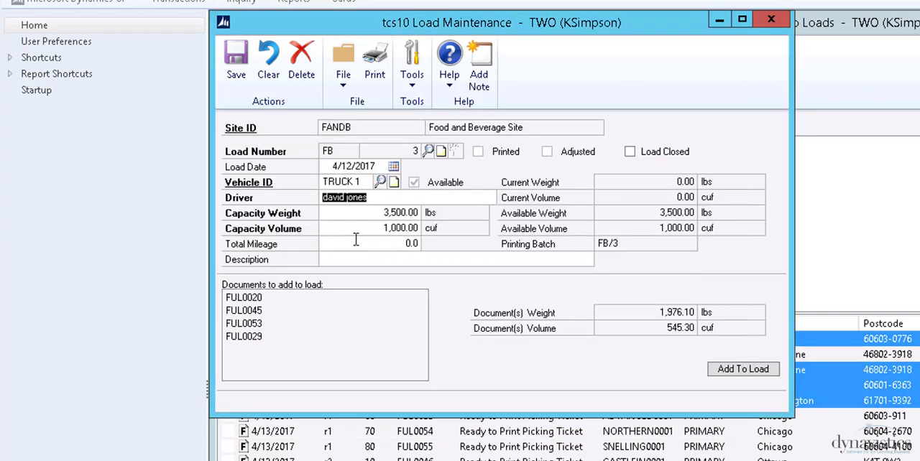
click(259, 182)
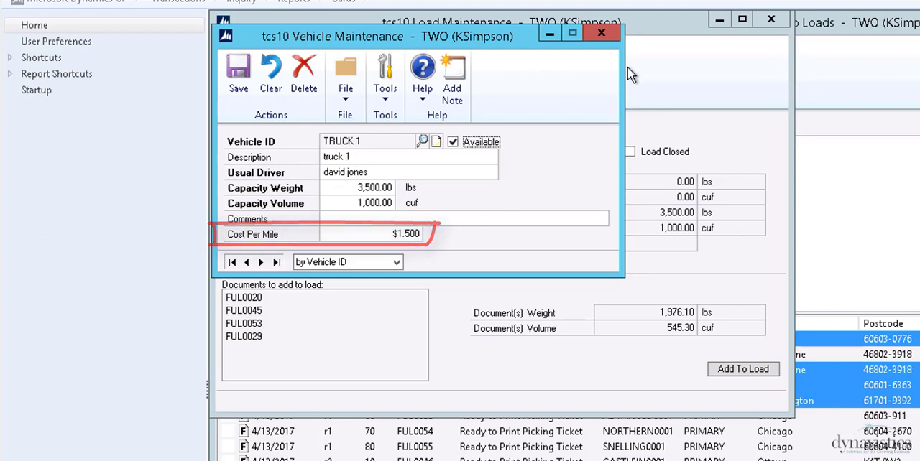
click(613, 32)
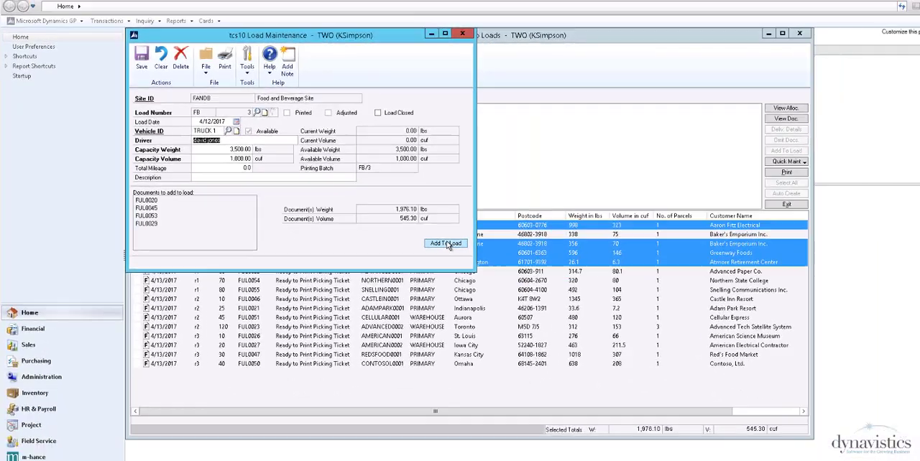
click(743, 369)
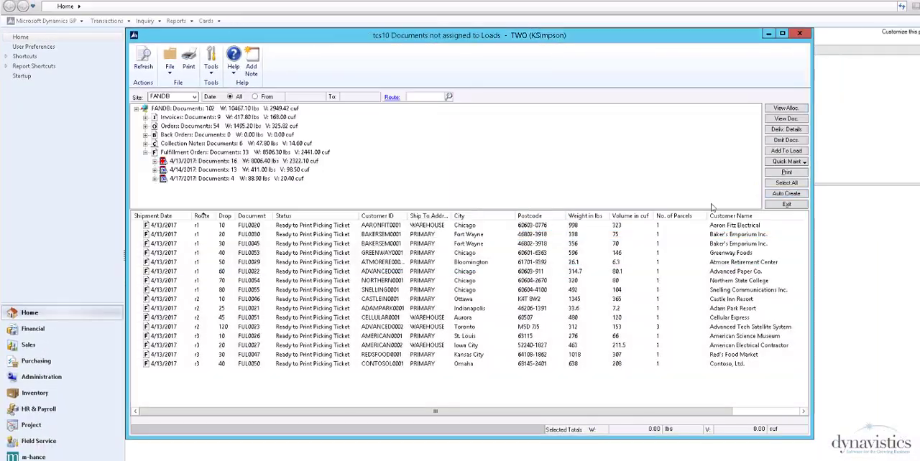
Step: Preview automatic load creation for site FANDB with requested ship date 4/13/2017, and expand the capacity details of the proposed loads
click(786, 194)
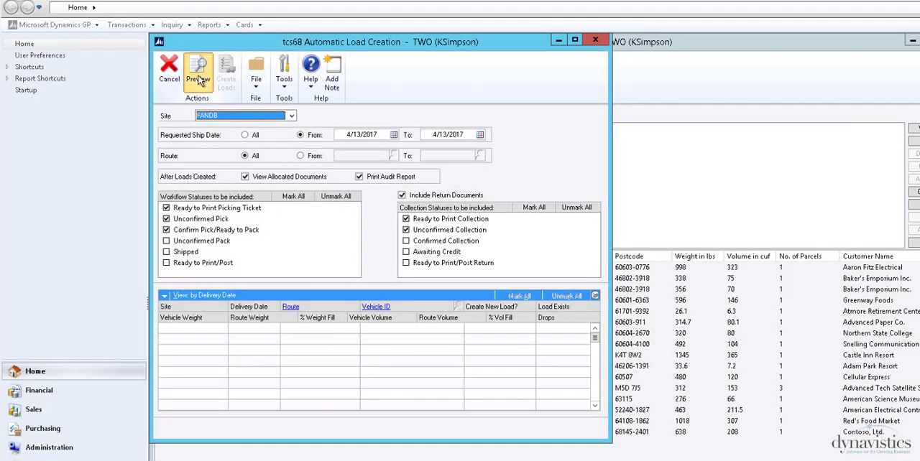
click(199, 79)
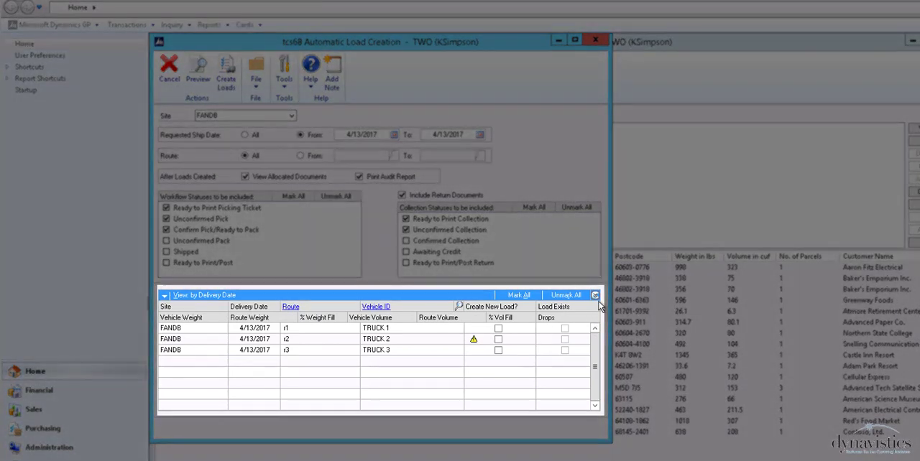
click(595, 296)
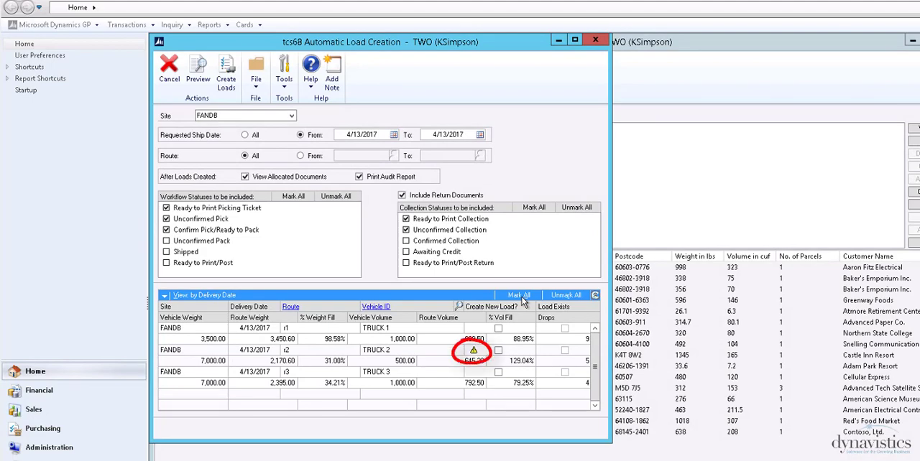
Step: Mark all proposed loads within vehicle capacity and create them automatically
click(521, 296)
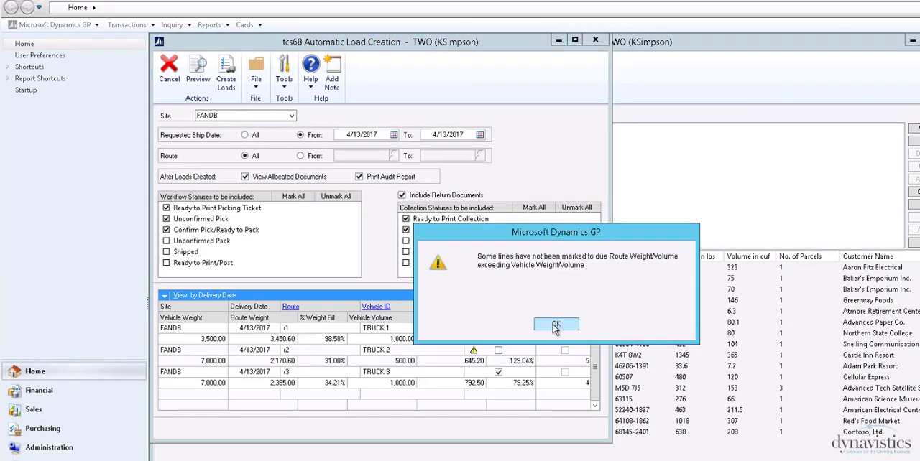
click(554, 326)
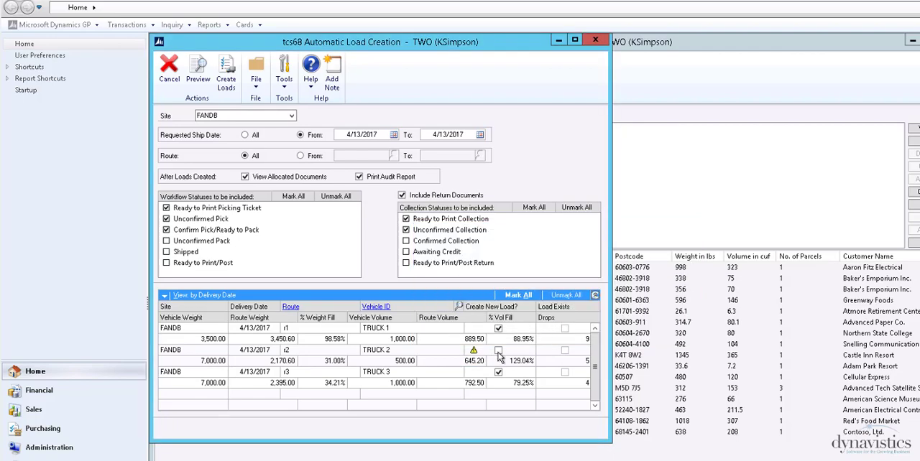
click(225, 78)
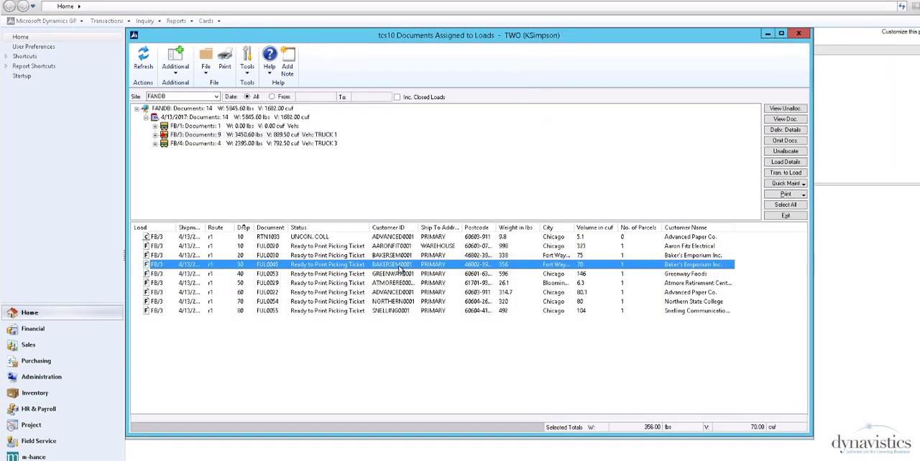
Step: Try to transfer the route r1 documents at drops 30 and 40 from load FB/3 to load FB/4
ctrl+click(399, 273)
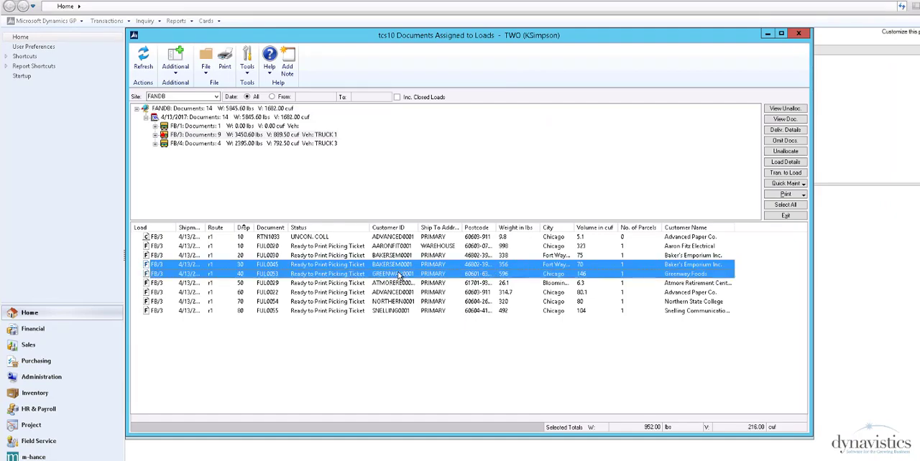
click(784, 173)
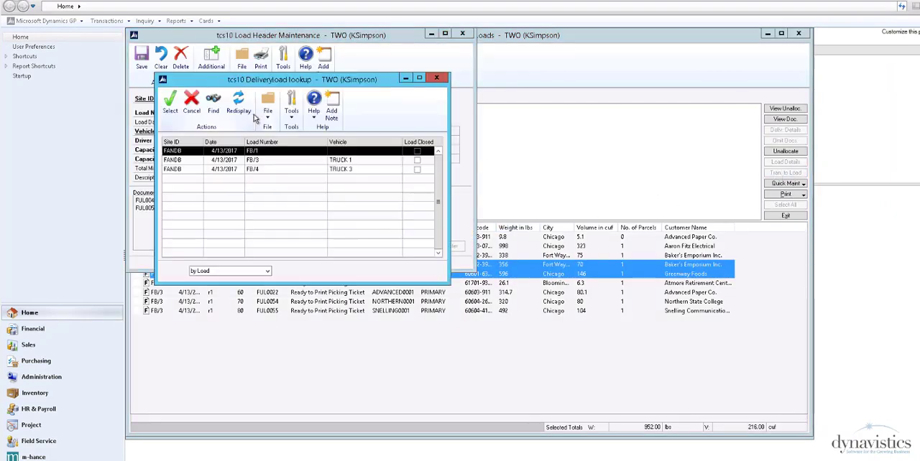
double_click(251, 171)
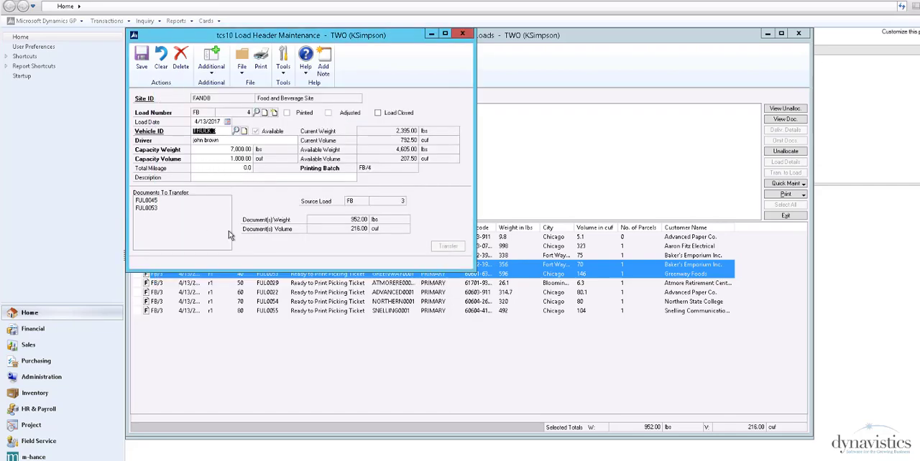
Step: Extract the consolidated picking report for load 4 on TRUCK 3 and output it to the screen
click(785, 195)
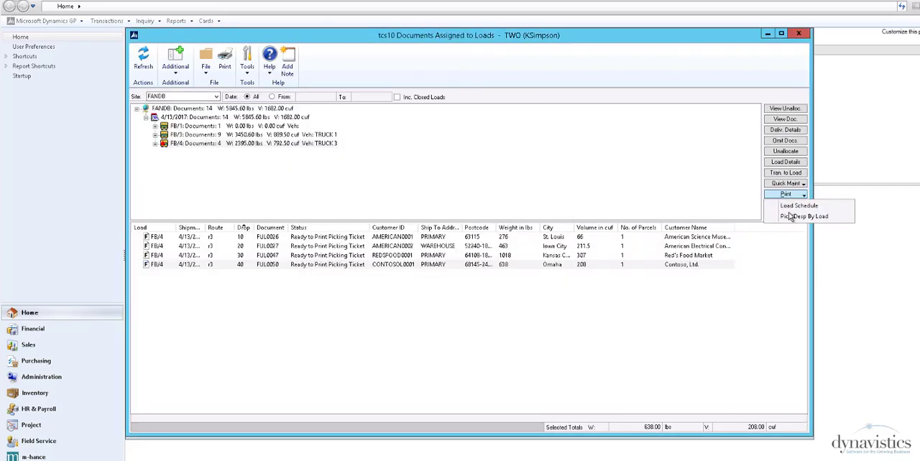
click(790, 217)
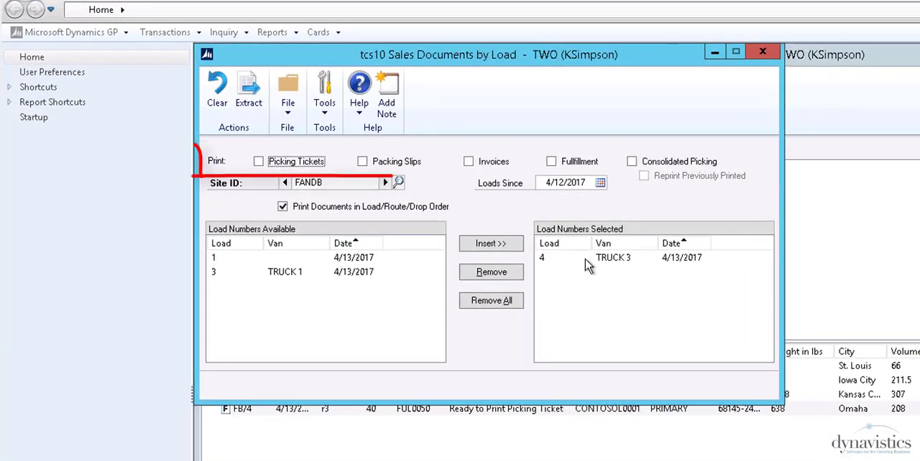
click(586, 265)
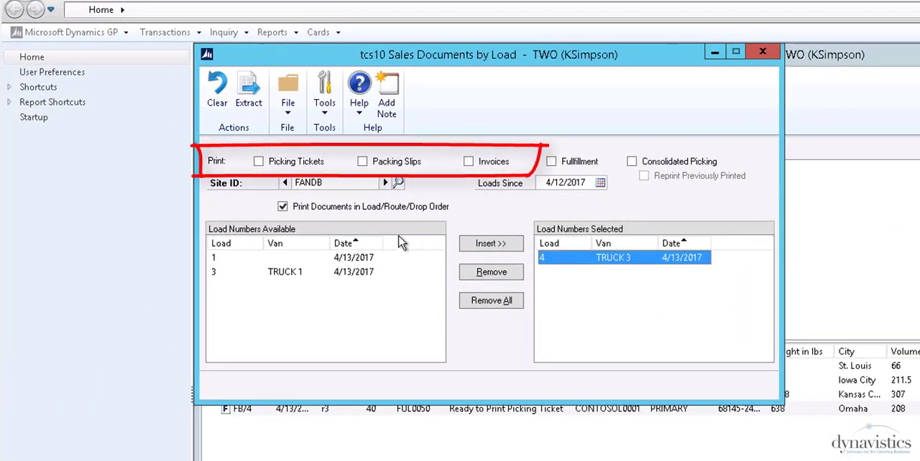
click(631, 163)
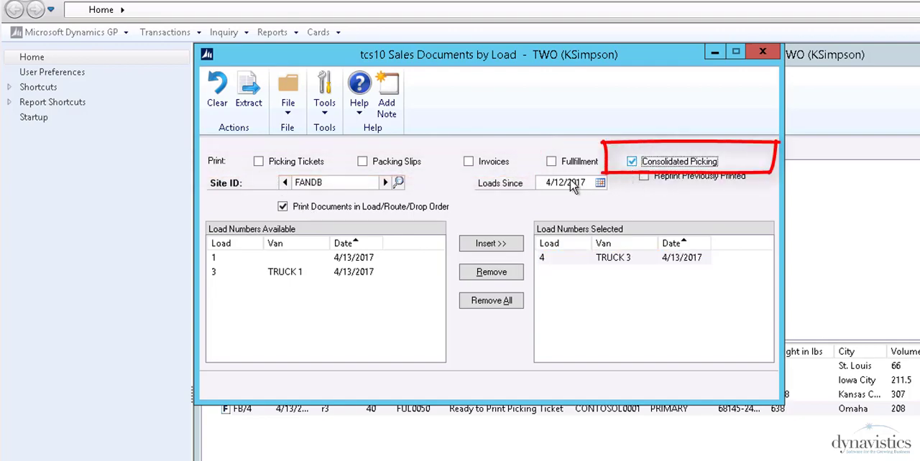
click(252, 104)
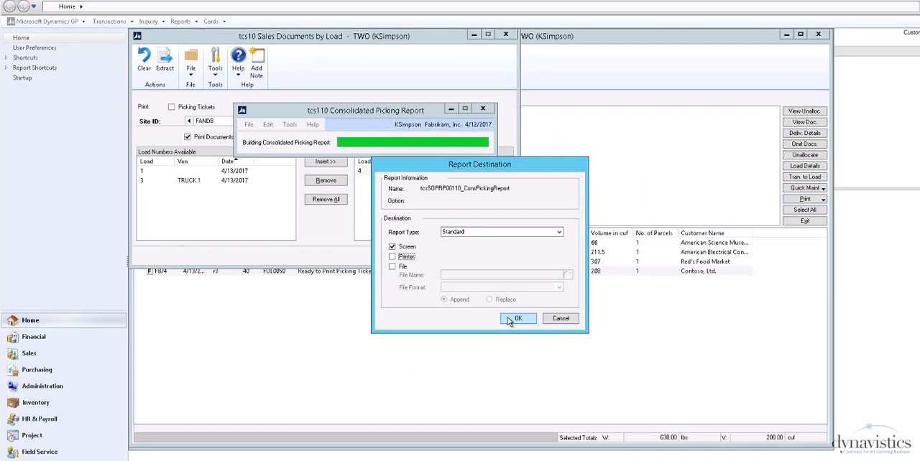
click(683, 425)
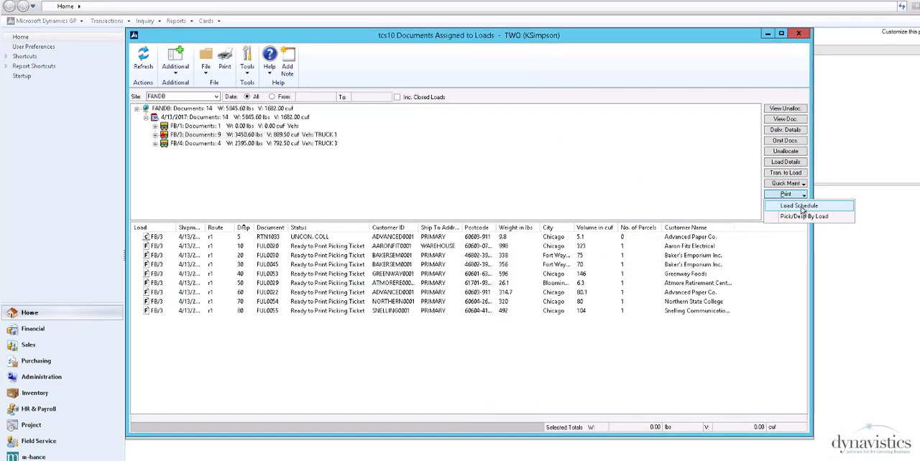
Step: Print the allocated load schedule for load numbers 3 to 4 to the screen and review the drops of load FB/3
click(802, 208)
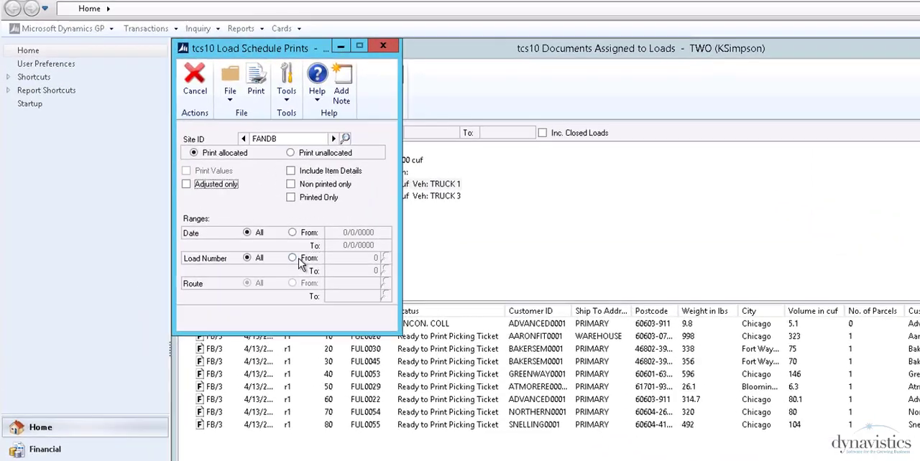
click(212, 188)
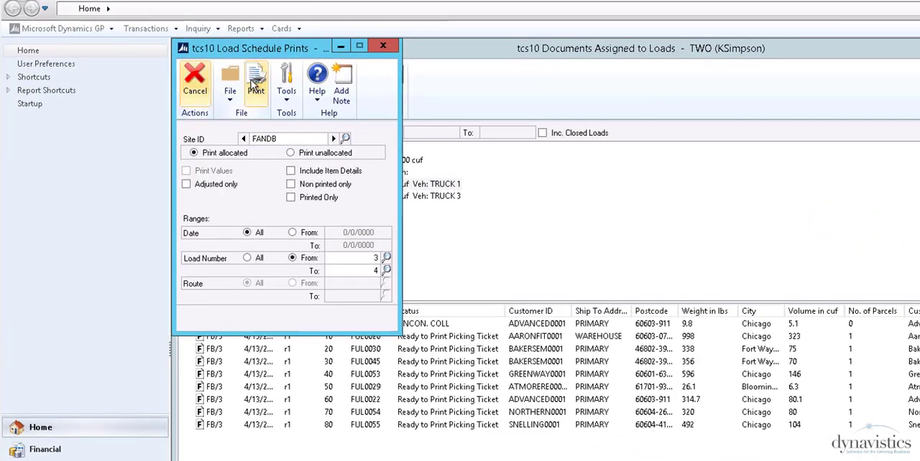
click(253, 84)
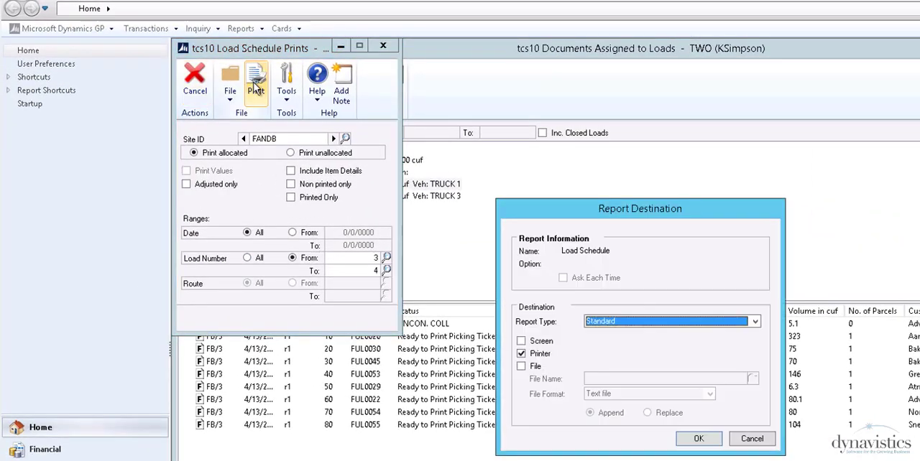
click(698, 439)
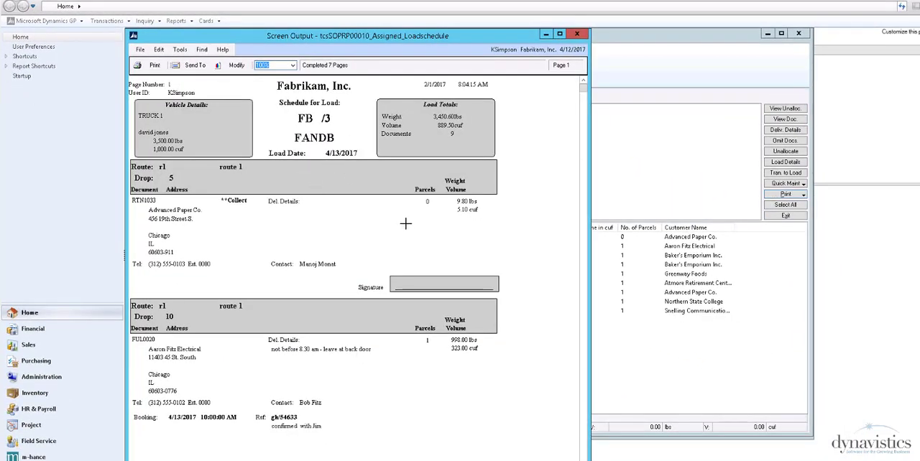
scroll(507, 276, down, 5)
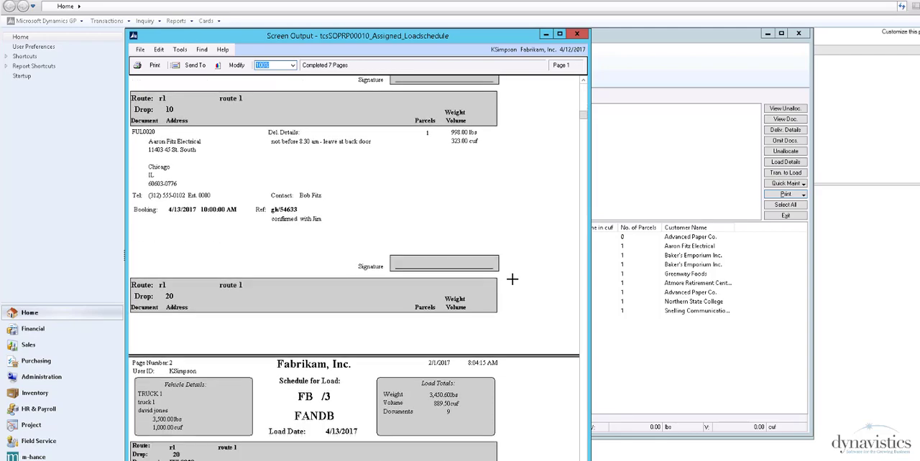